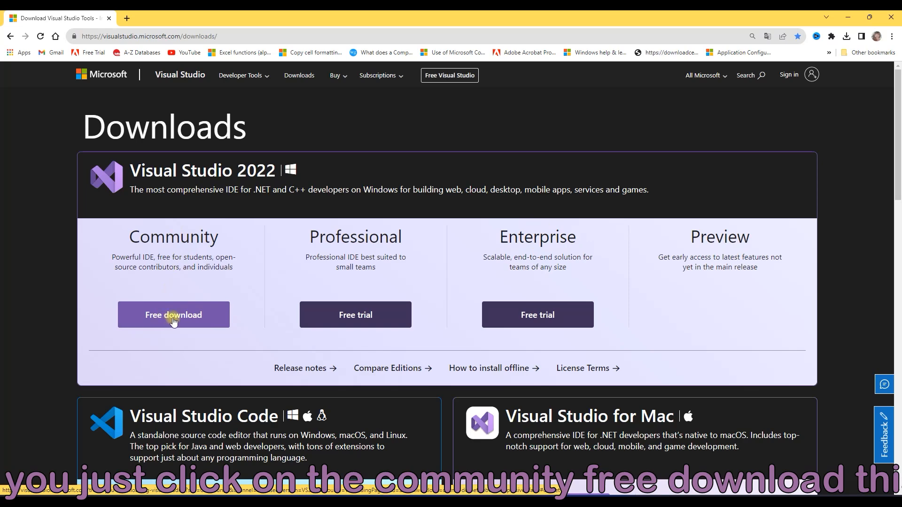
# - Download the free Visual Studio 2022 Community installer, run it and continue past the initial setup notice
pyautogui.click(173, 321)
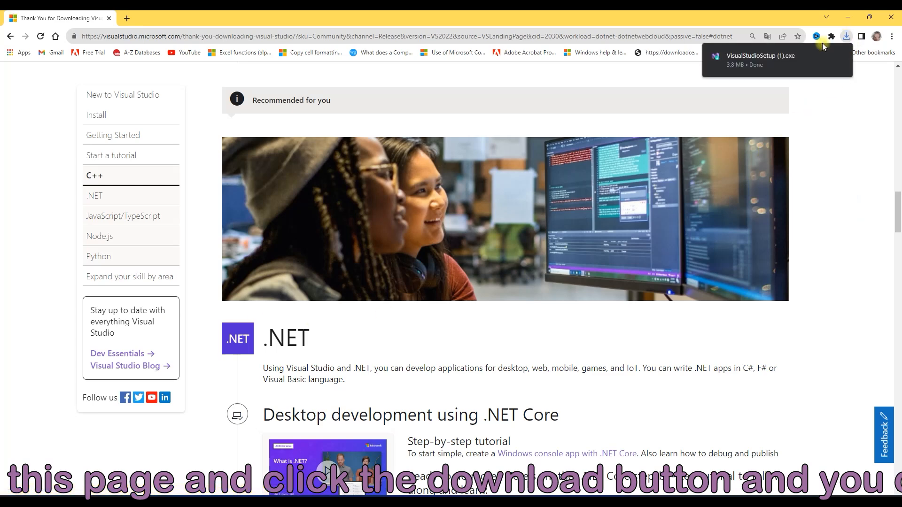
pyautogui.click(761, 57)
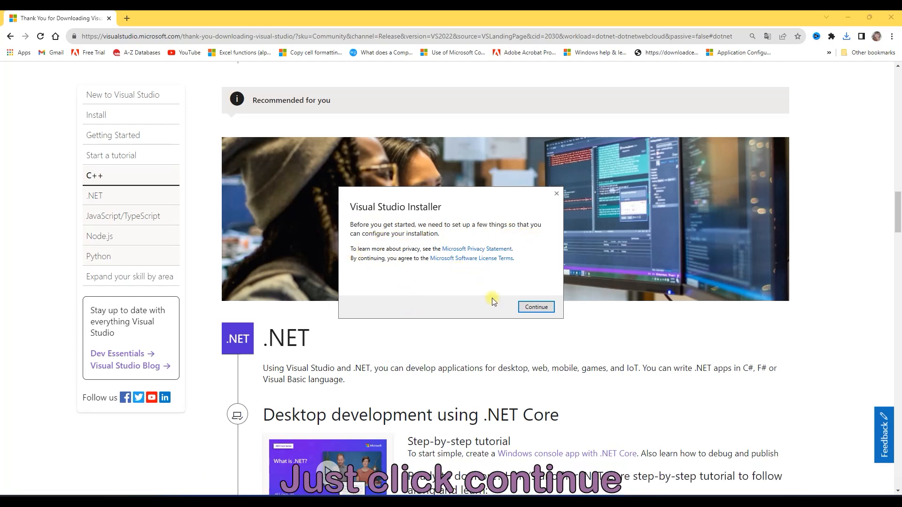
pyautogui.click(537, 308)
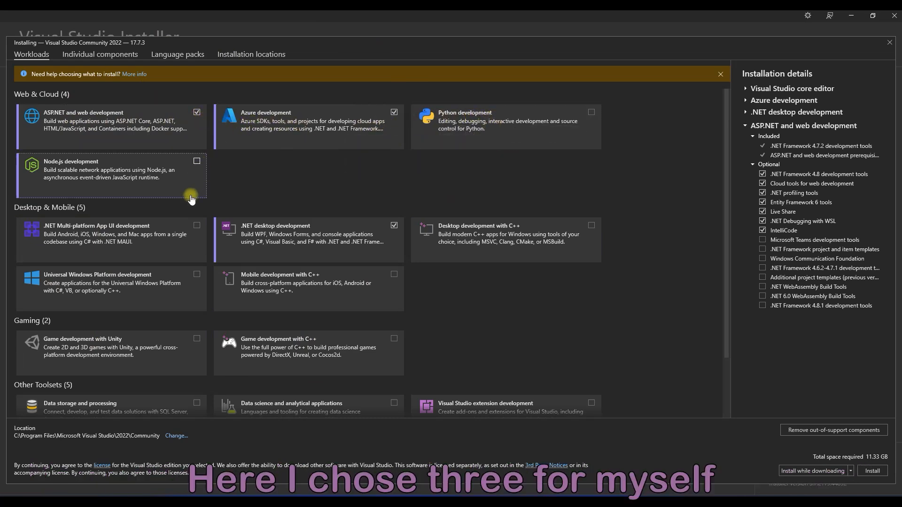
# - Select the ASP.NET and web, Azure, .NET desktop, Data storage and processing, and Visual Studio extension development workloads
pyautogui.click(282, 230)
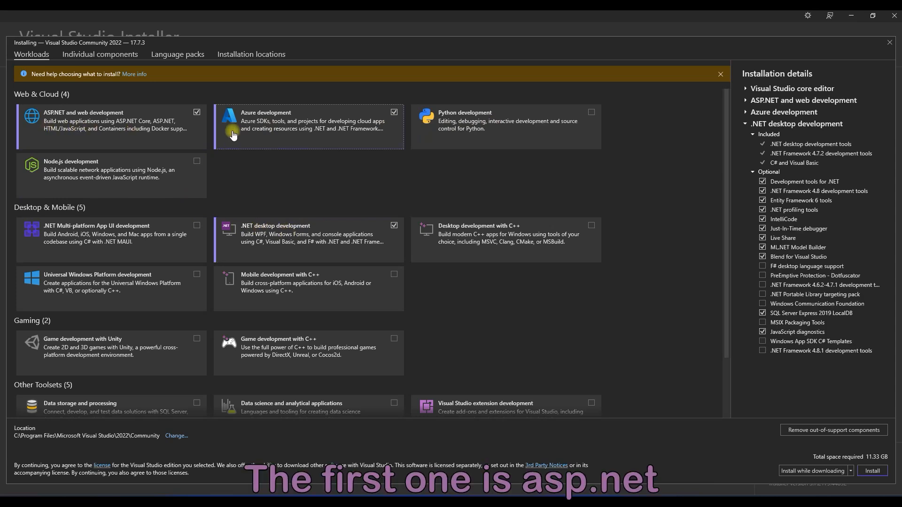
pyautogui.click(313, 239)
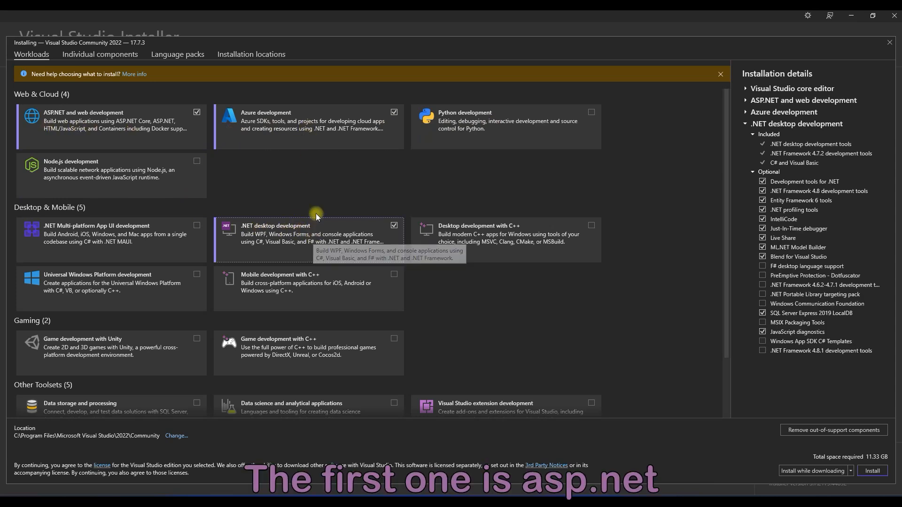
pyautogui.click(318, 237)
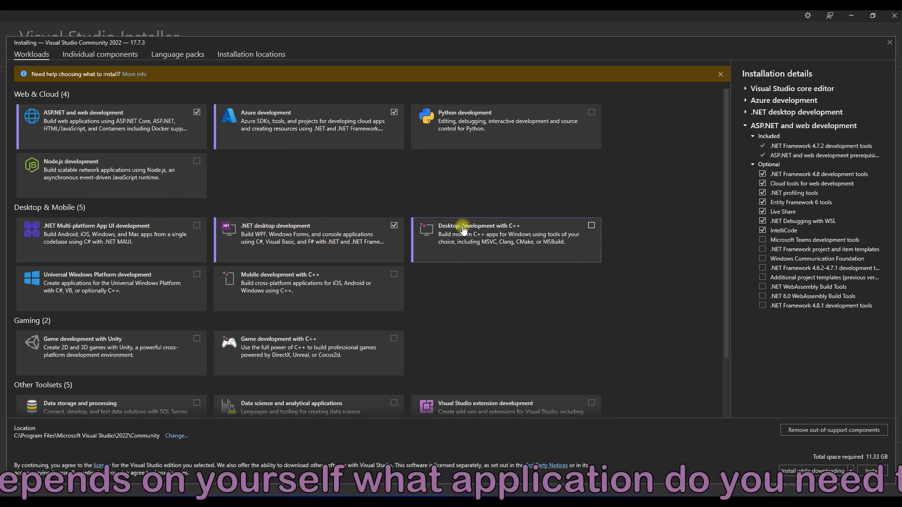
pyautogui.scroll(-2, 432, 227)
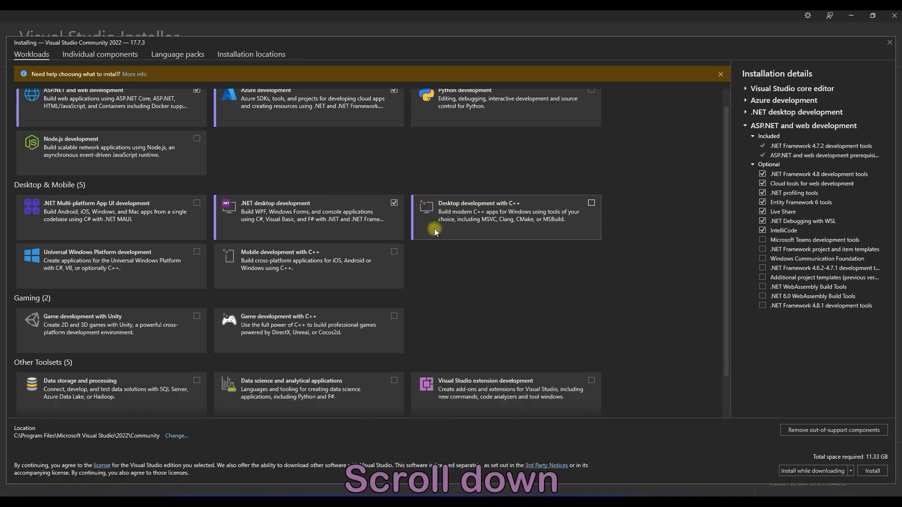
pyautogui.scroll(-1, 434, 229)
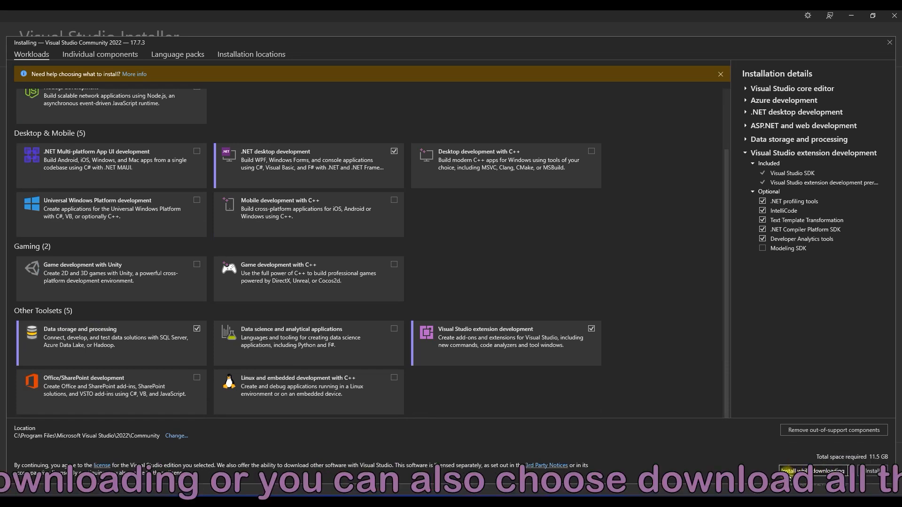
# - Keep the Install while downloading option and start installing Visual Studio Community 2022
pyautogui.click(804, 469)
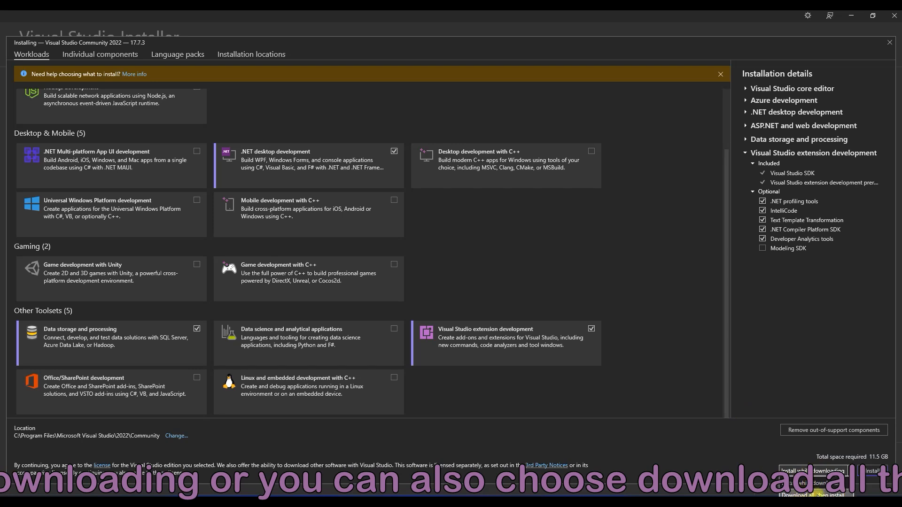
pyautogui.click(777, 402)
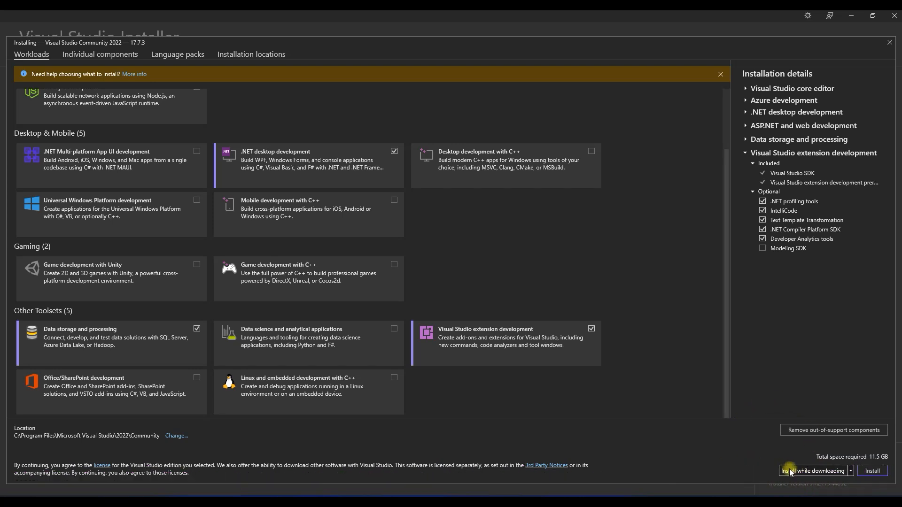
pyautogui.click(873, 470)
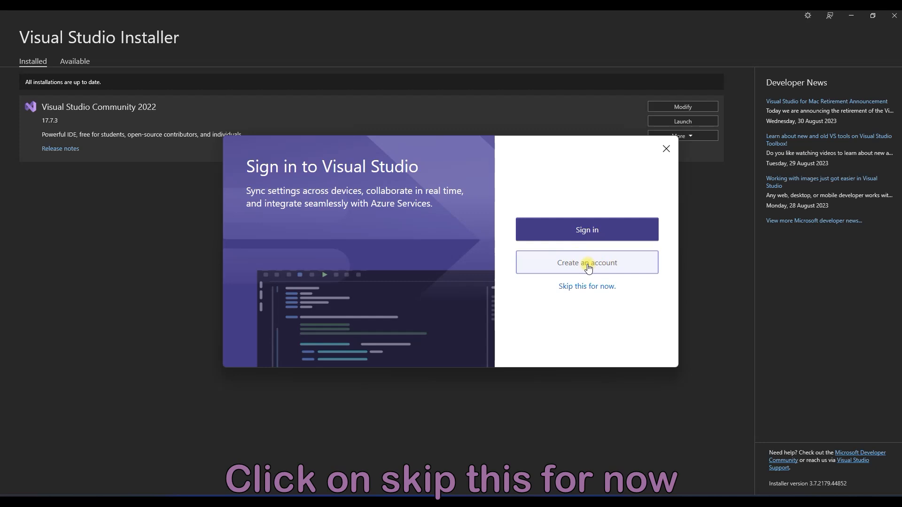
# - Skip signing in, set the development settings to Visual C# with the Dark theme, and start Visual Studio
pyautogui.click(595, 288)
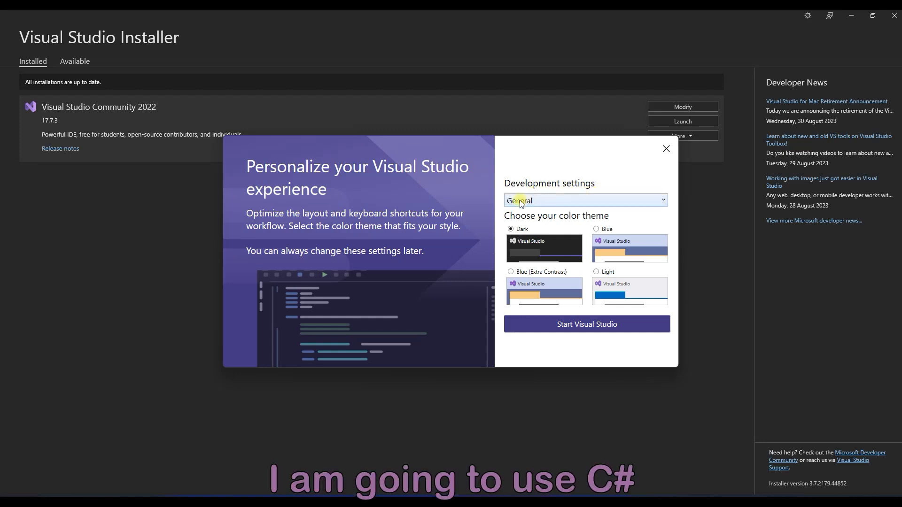
pyautogui.click(660, 202)
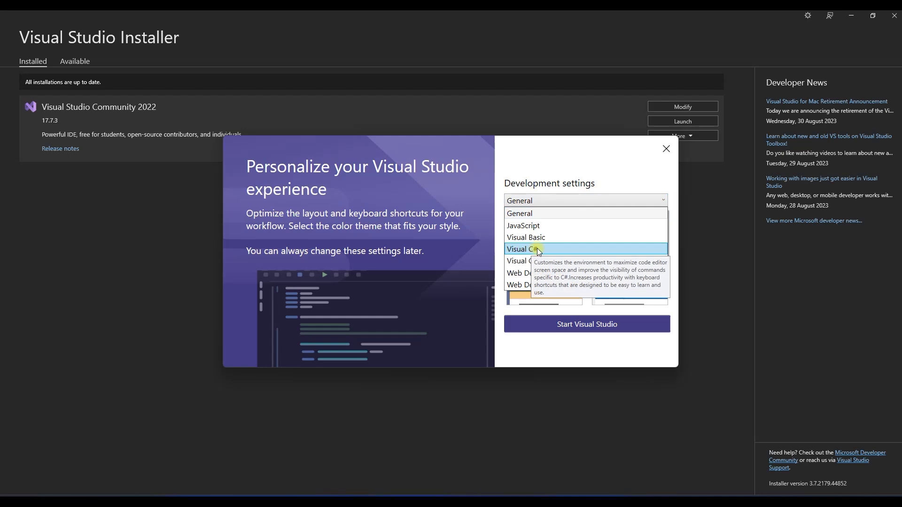
pyautogui.click(519, 249)
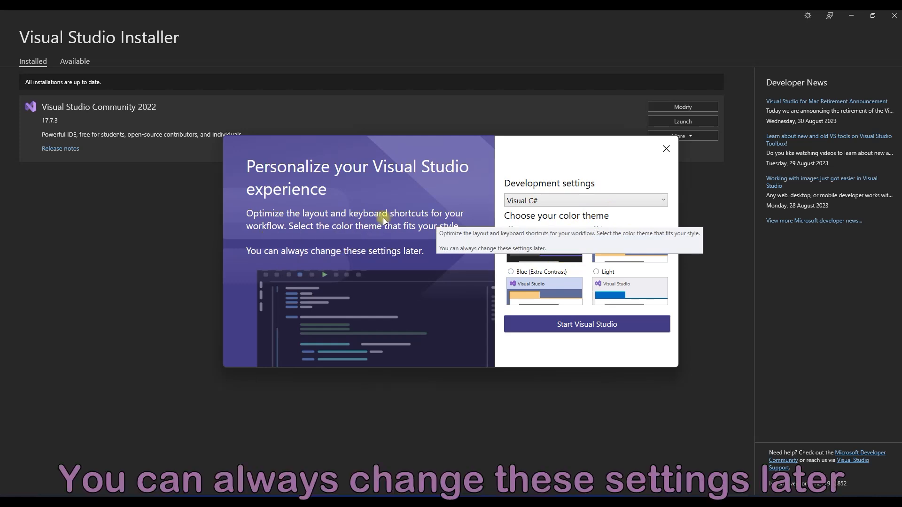
pyautogui.click(576, 324)
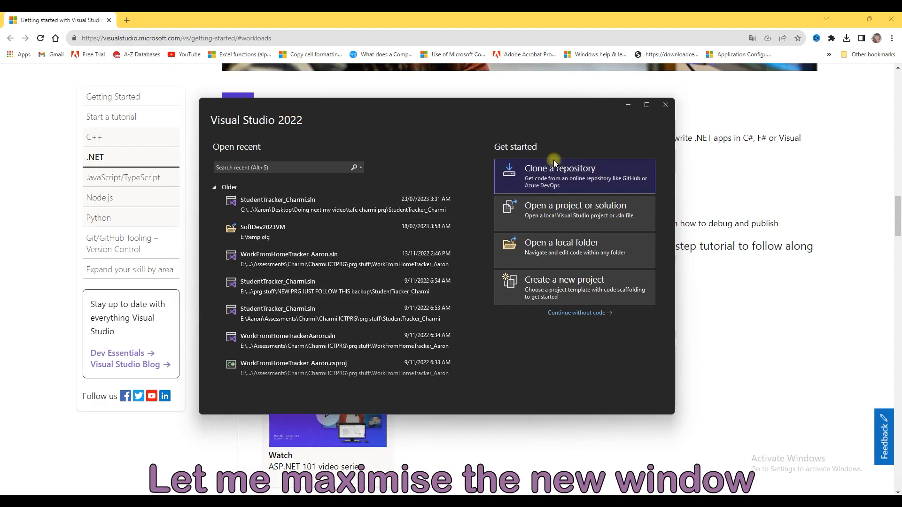
# - Maximize the start window and begin a new project from the C# Console App (.NET Framework) template, found by searching "console"
pyautogui.click(646, 104)
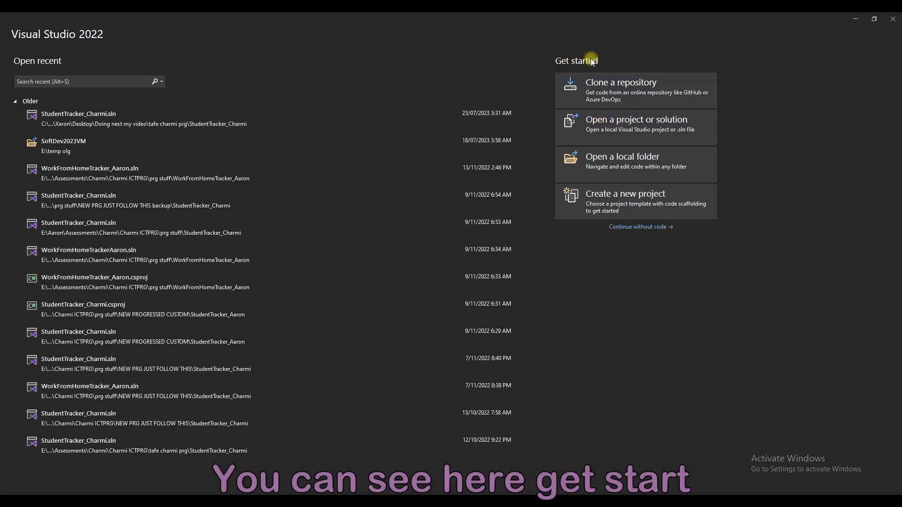
pyautogui.click(651, 208)
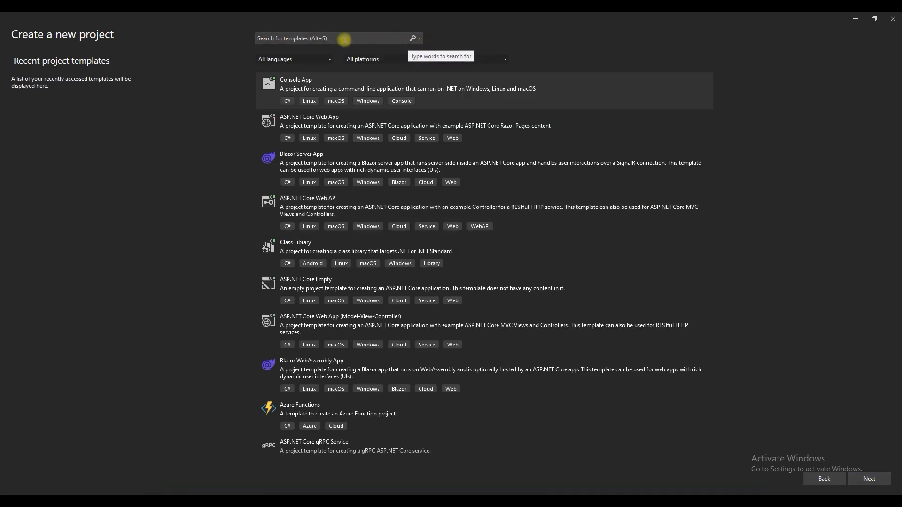
pyautogui.click(329, 37)
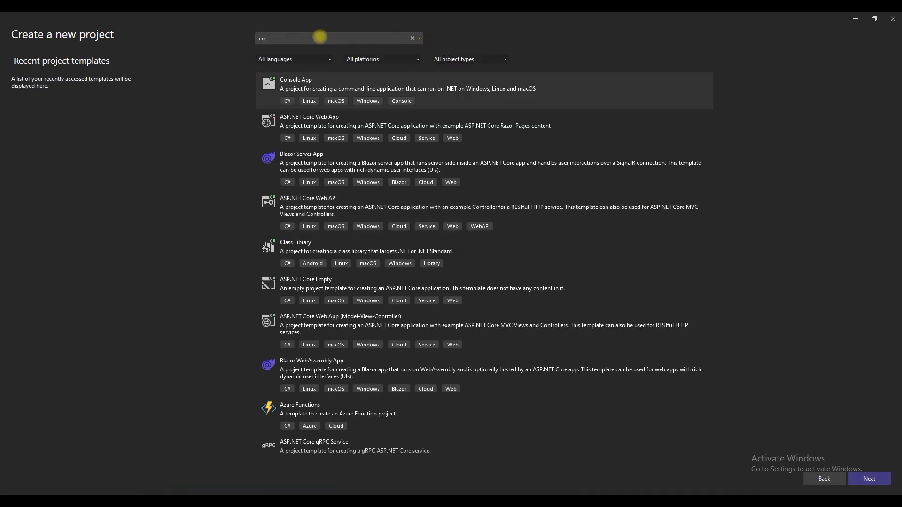
pyautogui.write('console')
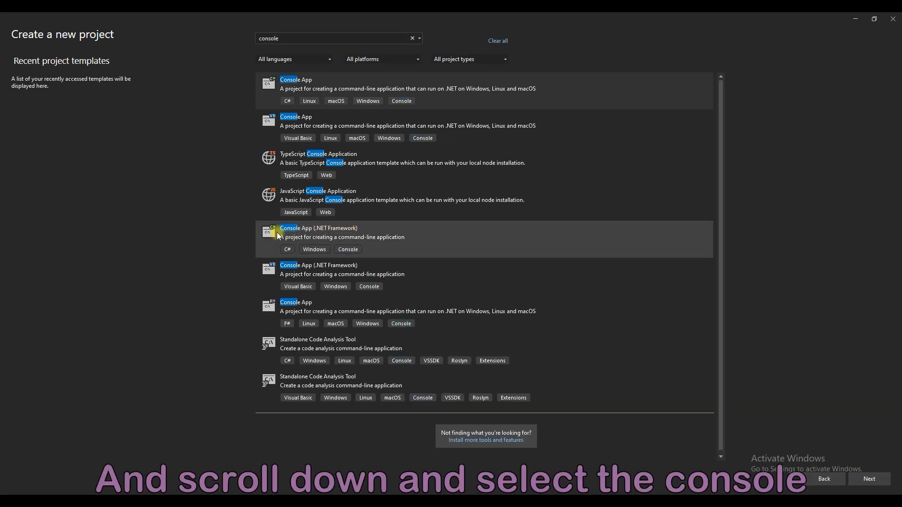
pyautogui.click(314, 238)
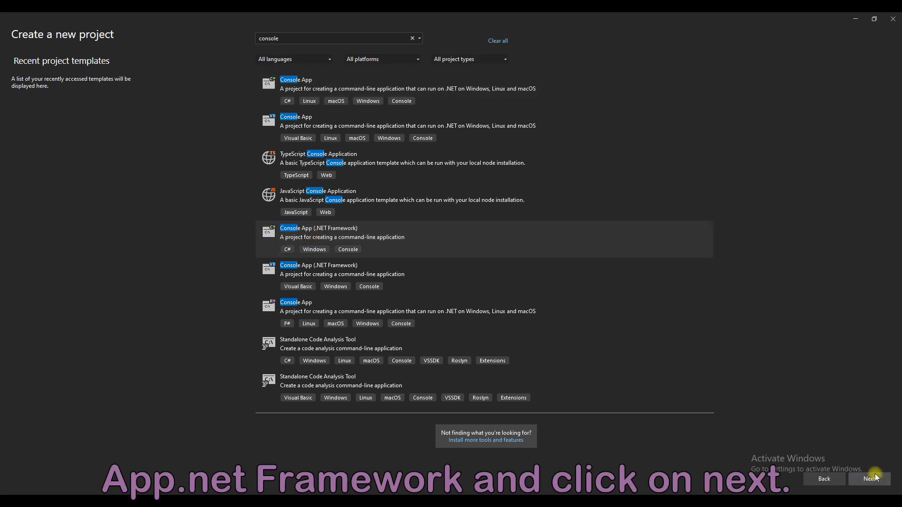
pyautogui.click(869, 479)
# - Name the project ExampleConsole and create it
pyautogui.moveTo(61, 89); pyautogui.dragTo(2, 97)
pyautogui.write('ExampleConsole')
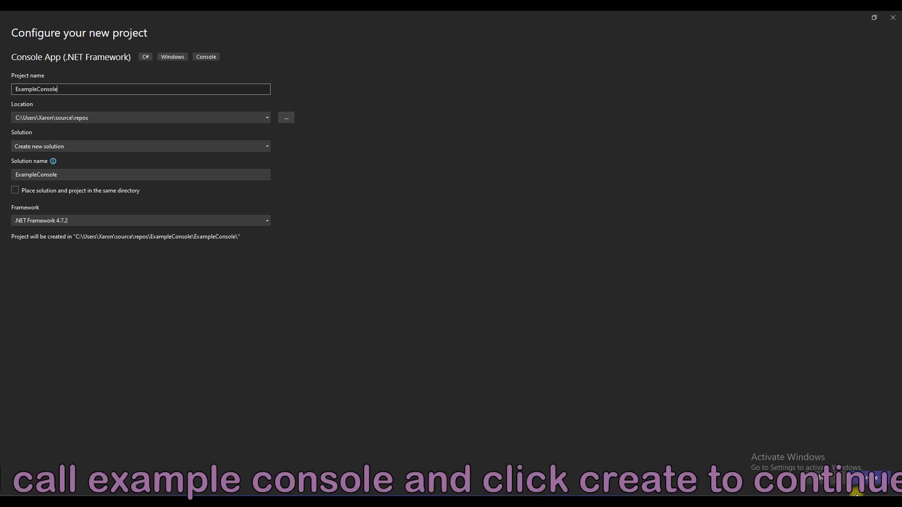
pyautogui.click(870, 474)
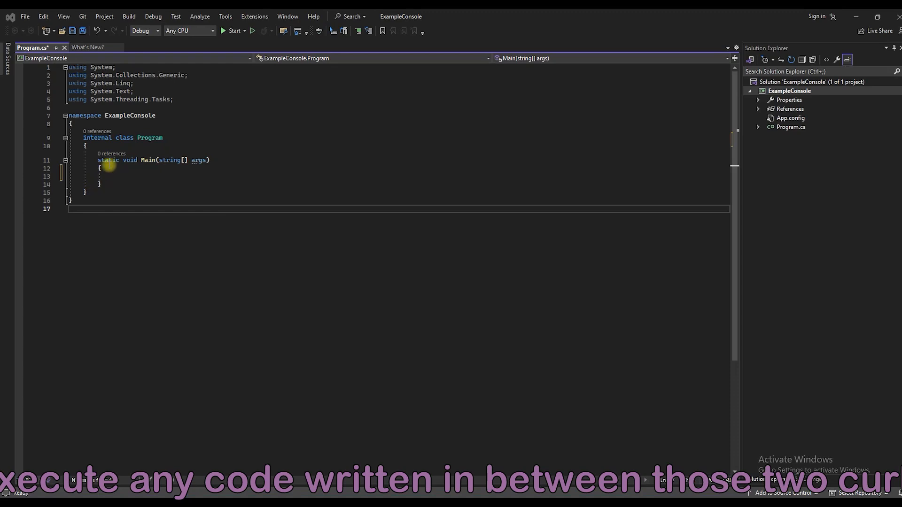
# - Add the statement Console.WriteLine("Hello! Welcome to my channel!"); inside the Main method's curly brackets
pyautogui.click(111, 168)
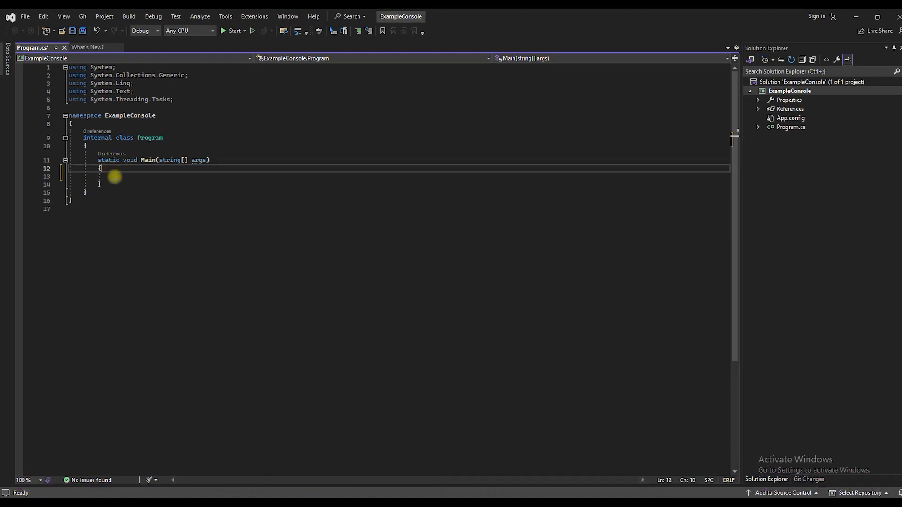
pyautogui.press('Return')
pyautogui.write('Co')
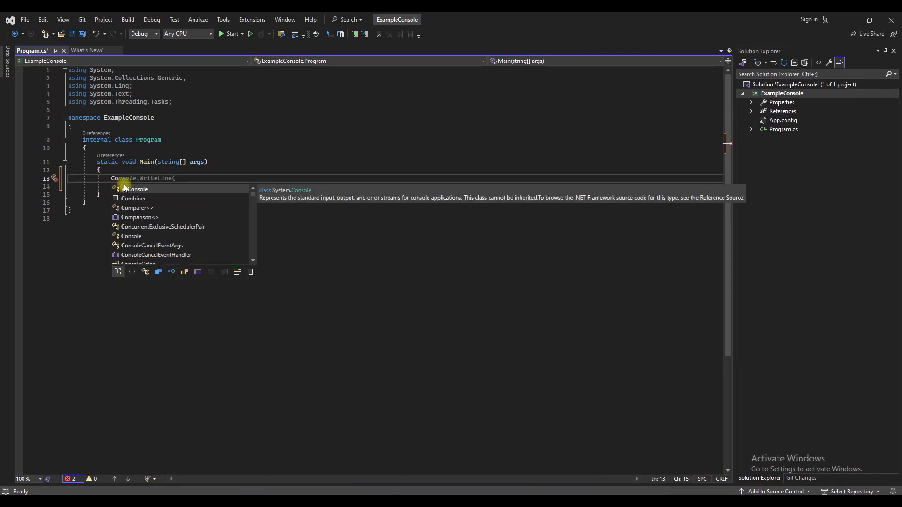
pyautogui.press('Tab')
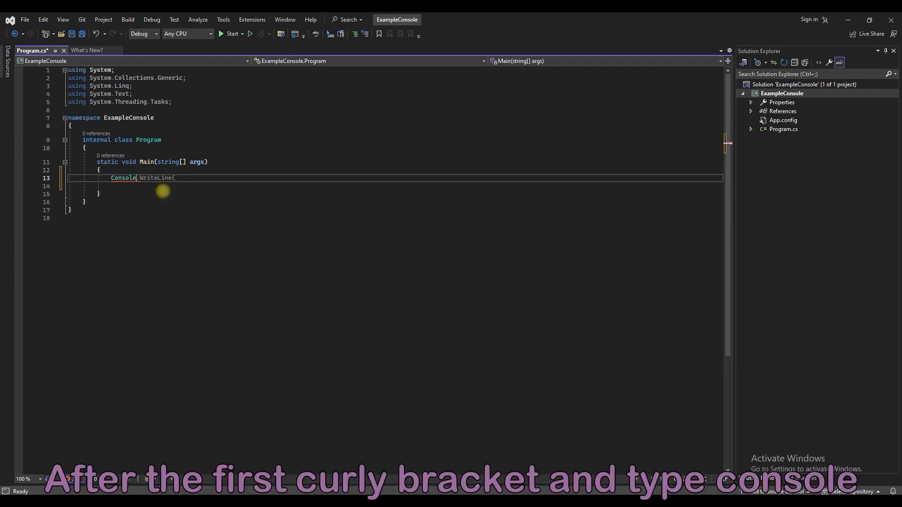
pyautogui.write('.')
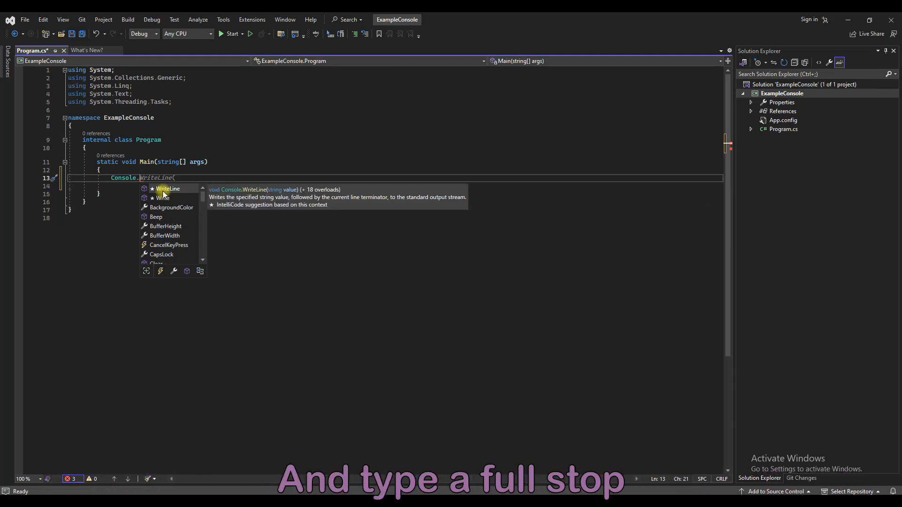
pyautogui.press('Tab')
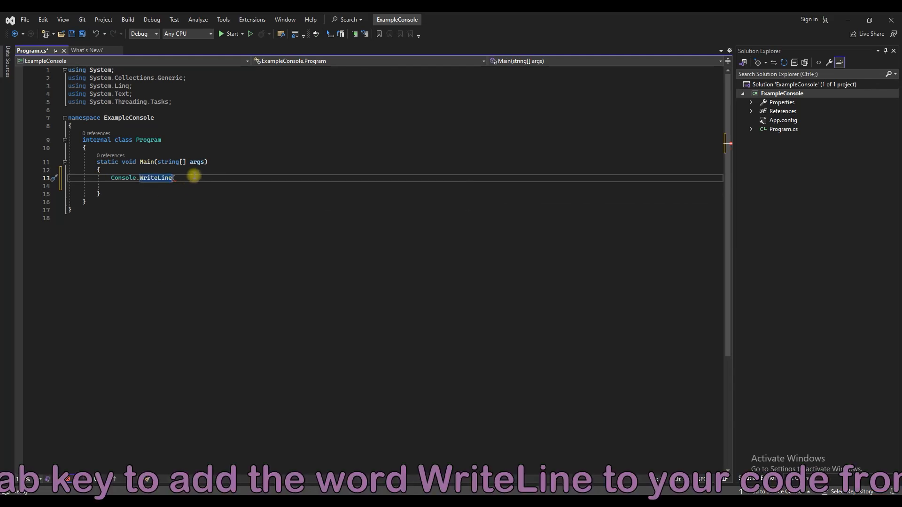
pyautogui.write('(')
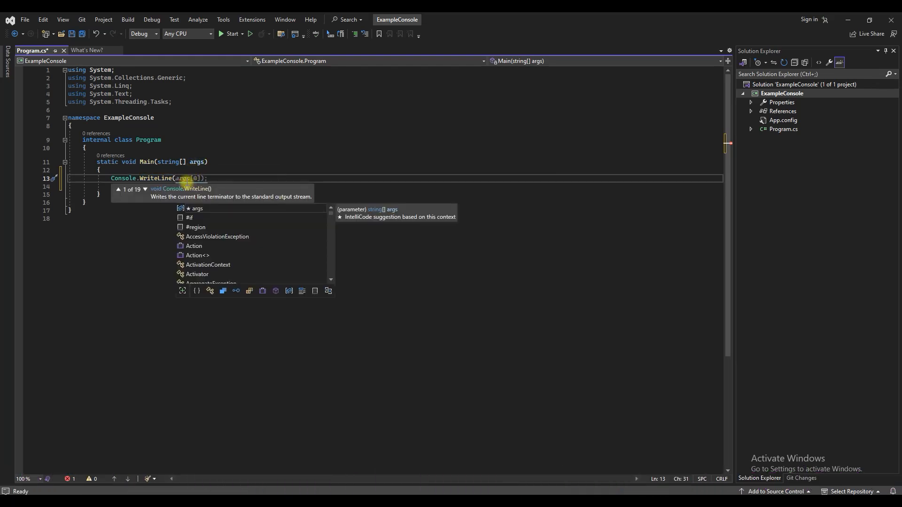
pyautogui.write('"')
pyautogui.click(178, 177)
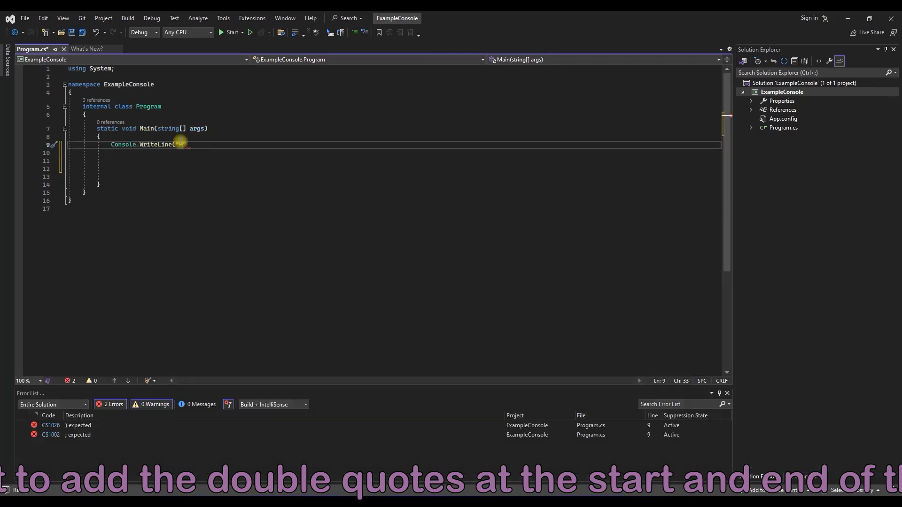
pyautogui.write('lo')
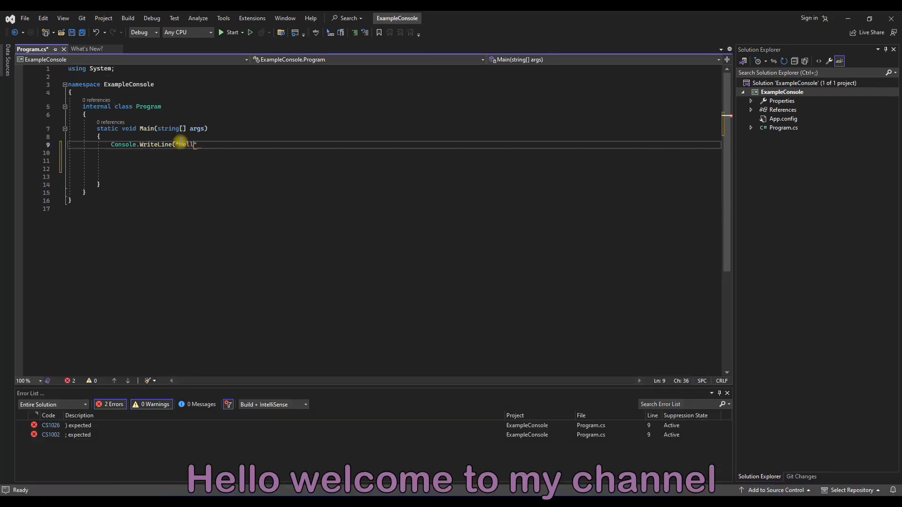
pyautogui.write('! Welcome to my channel!");')
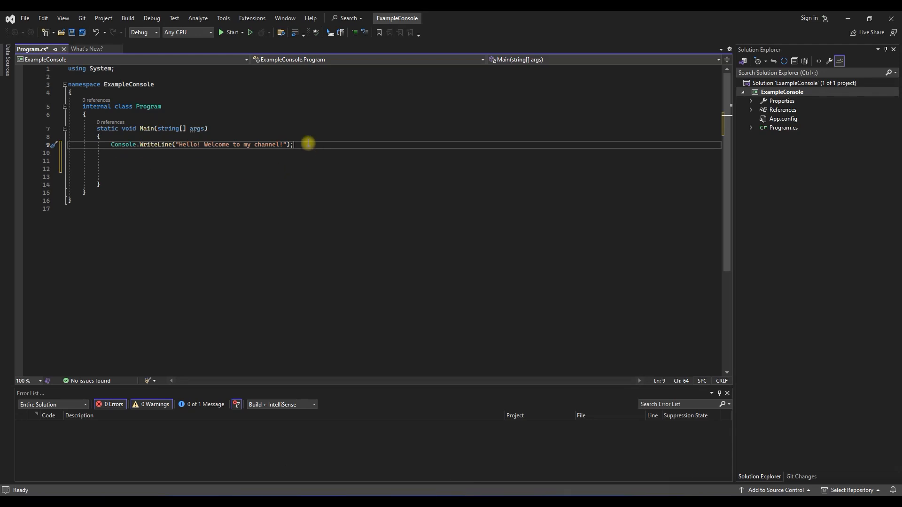
# - Add the statement Console.ReadKey(); below the WriteLine statement in the Main method, leaving one blank line between them
pyautogui.press('Return')
pyautogui.press('Return')
pyautogui.write('Console.')
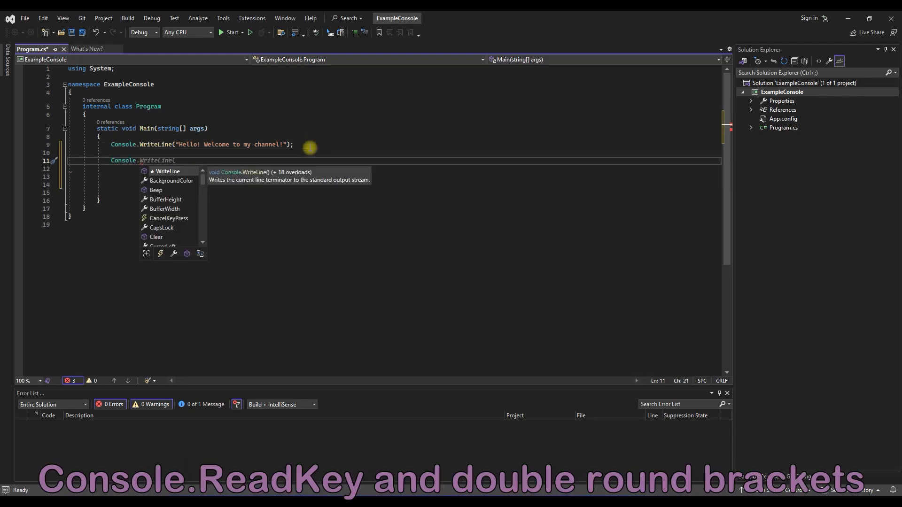
pyautogui.write('Read')
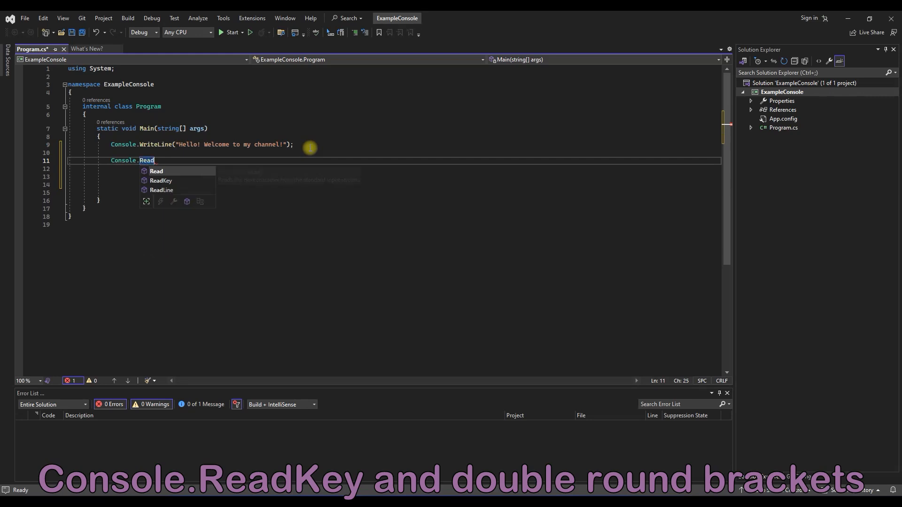
pyautogui.write('Key')
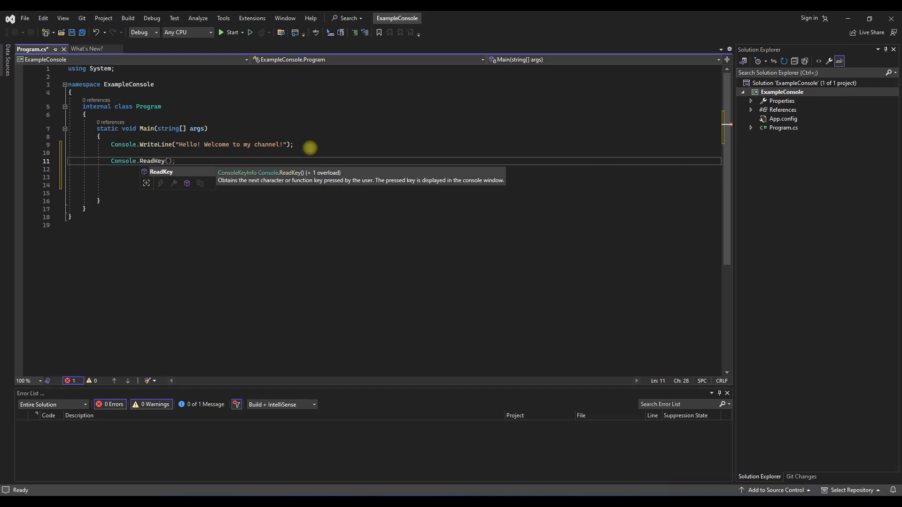
pyautogui.write('(')
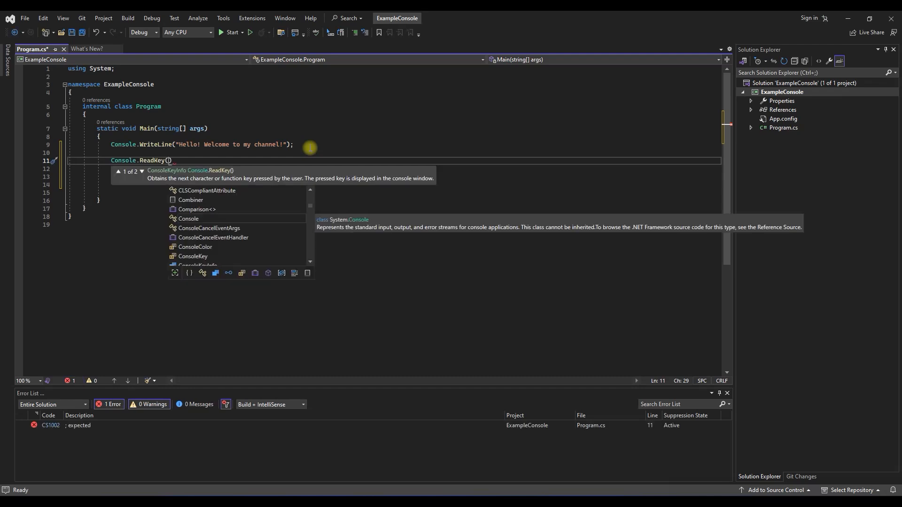
pyautogui.click(185, 160)
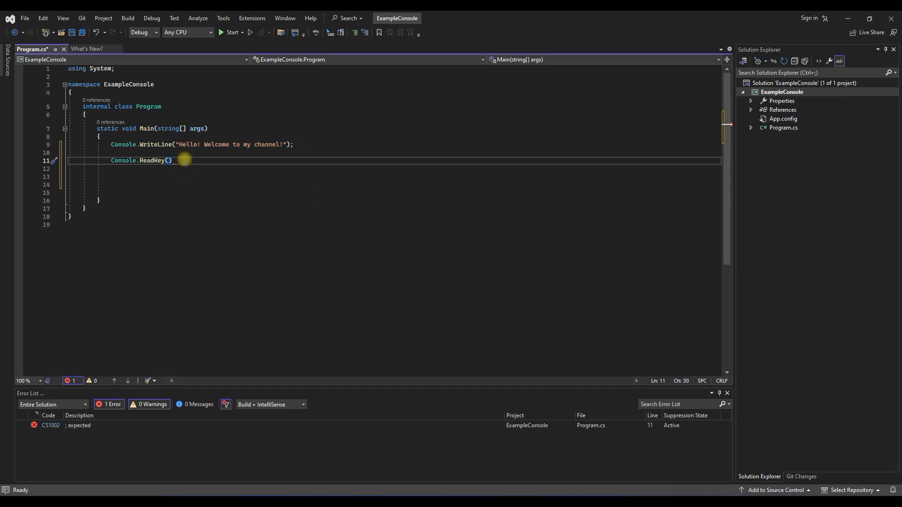
pyautogui.write(';')
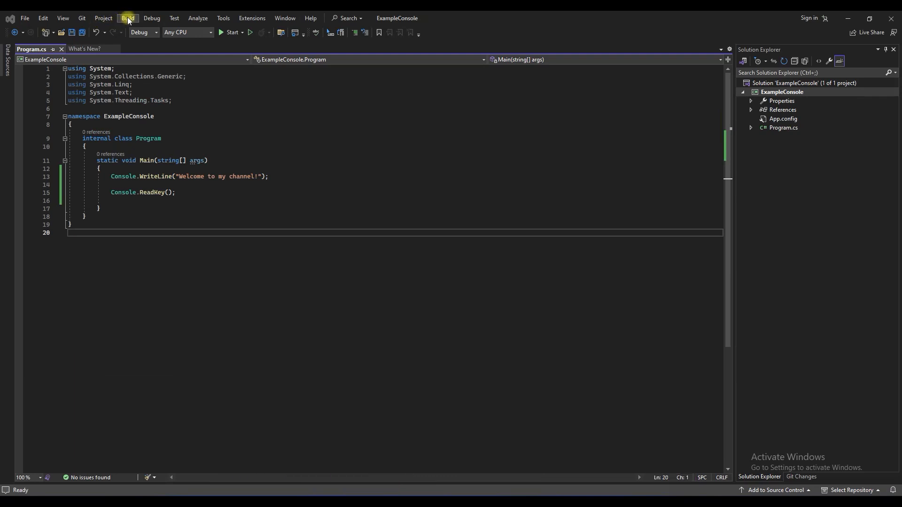
# - Build the ExampleConsole solution
pyautogui.click(129, 18)
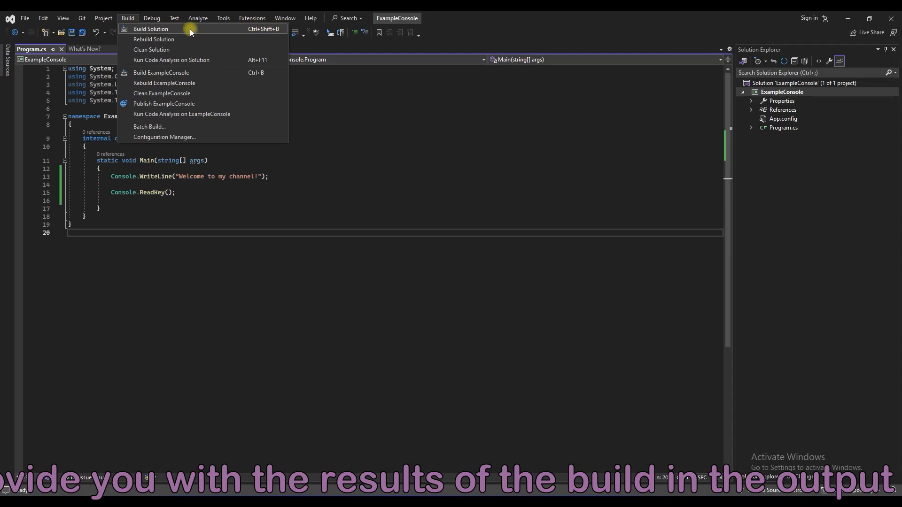
pyautogui.click(138, 29)
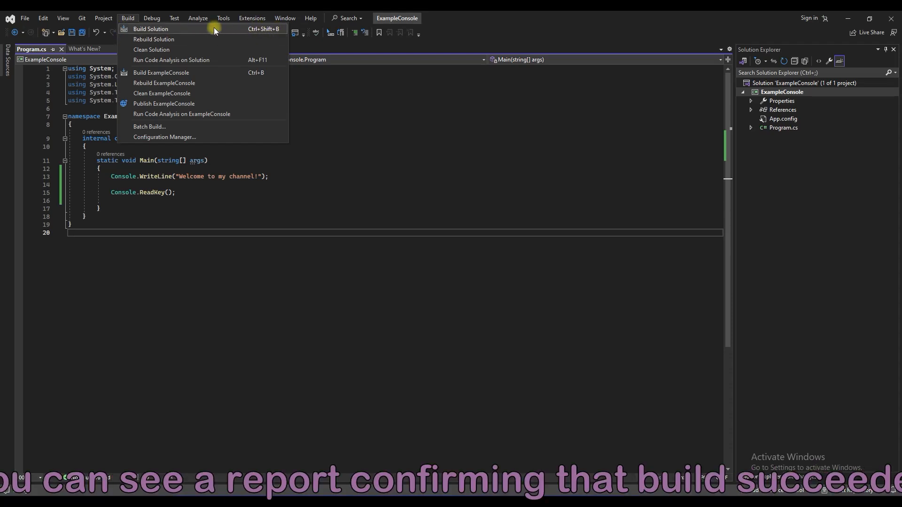
pyautogui.click(151, 30)
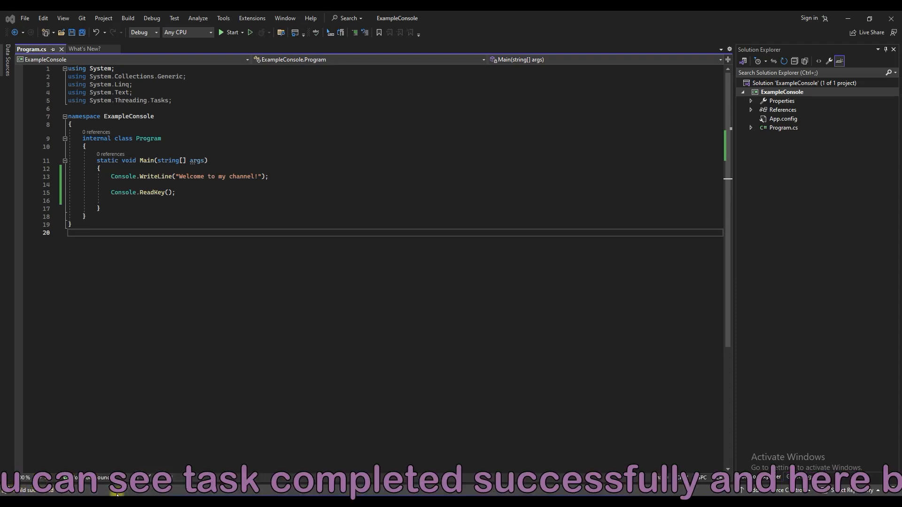
# - Run the ExampleConsole application without debugging, view its console output, and close the console window
pyautogui.click(144, 32)
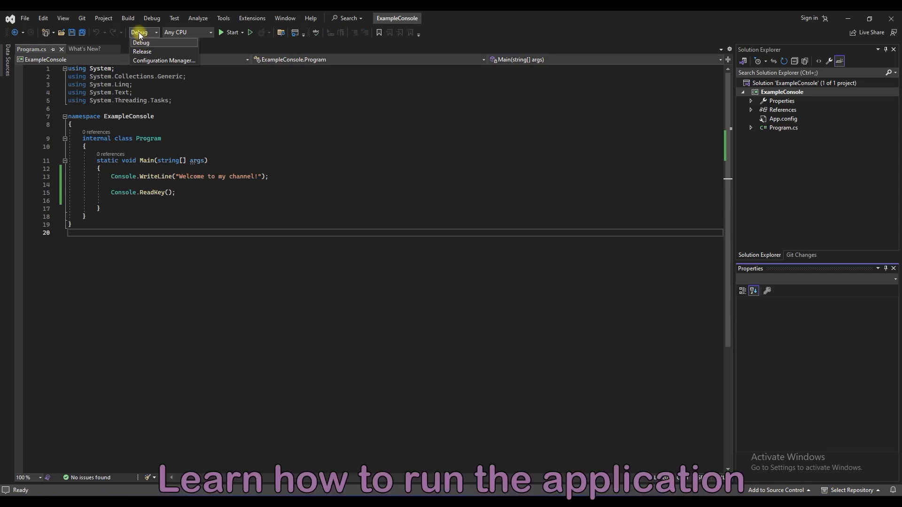
pyautogui.click(152, 18)
pyautogui.click(151, 17)
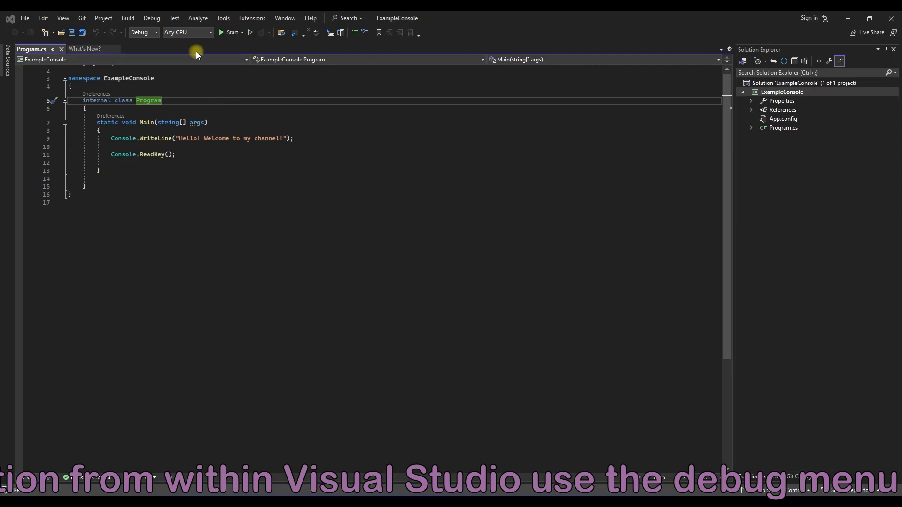
pyautogui.click(153, 19)
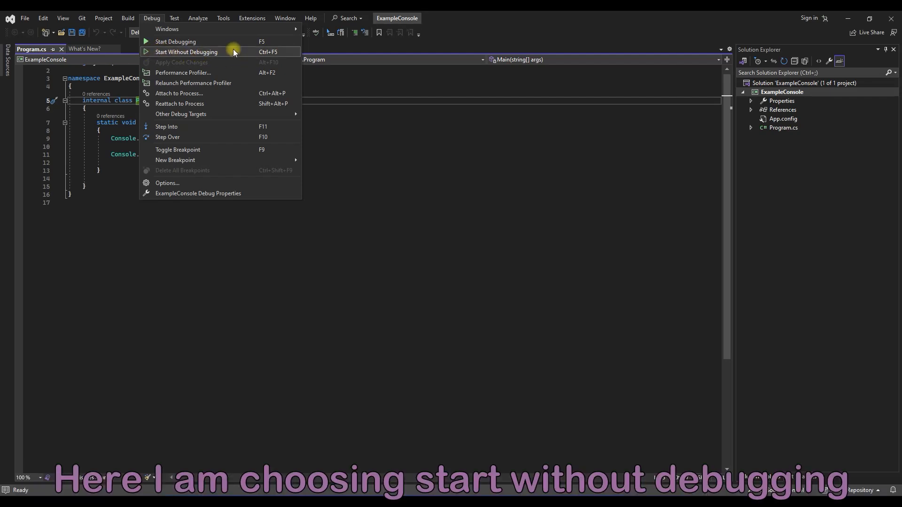
pyautogui.click(200, 53)
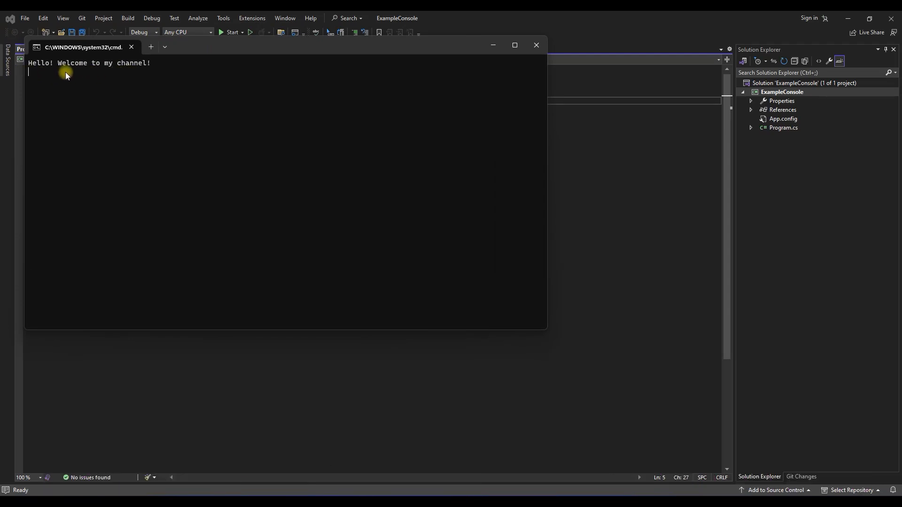
pyautogui.click(529, 49)
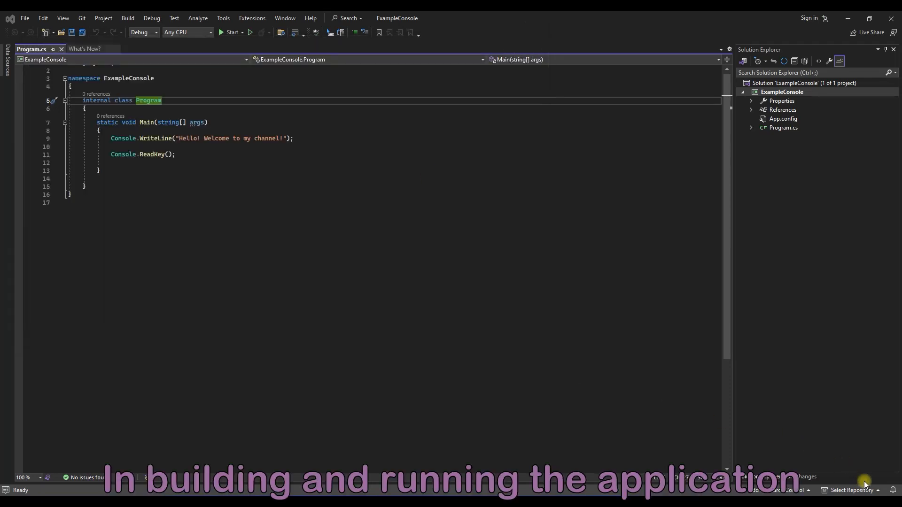